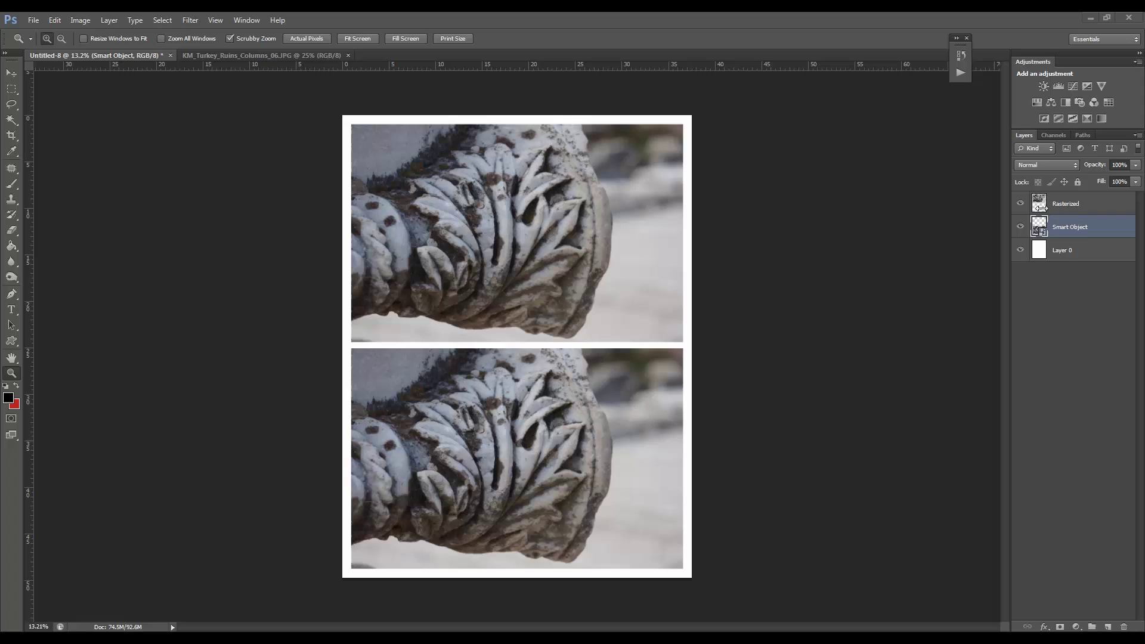
# Step: Inspect the Rasterized and Smart Object layer context menus without converting, then switch between the layers
pyautogui.rightClick(1062, 206)
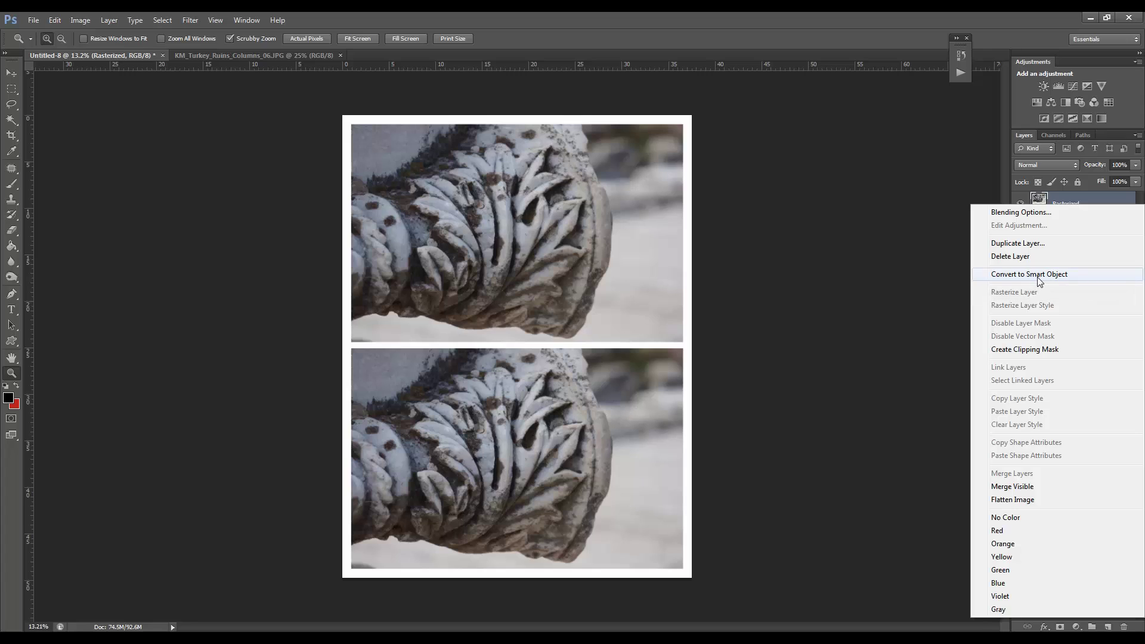
pyautogui.click(853, 319)
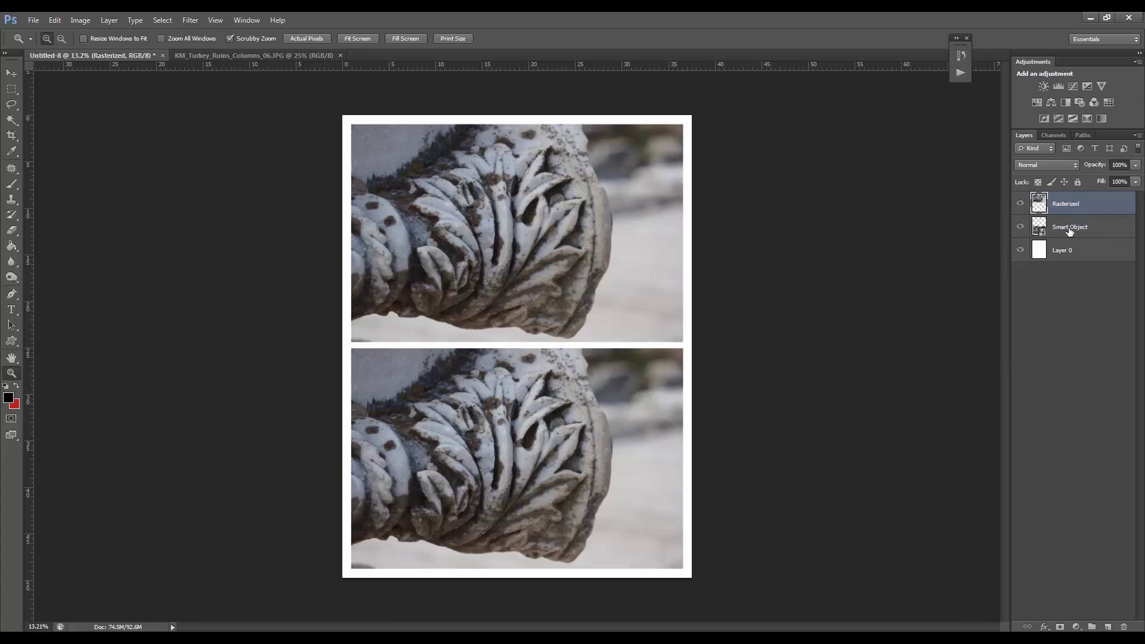
pyautogui.rightClick(1070, 232)
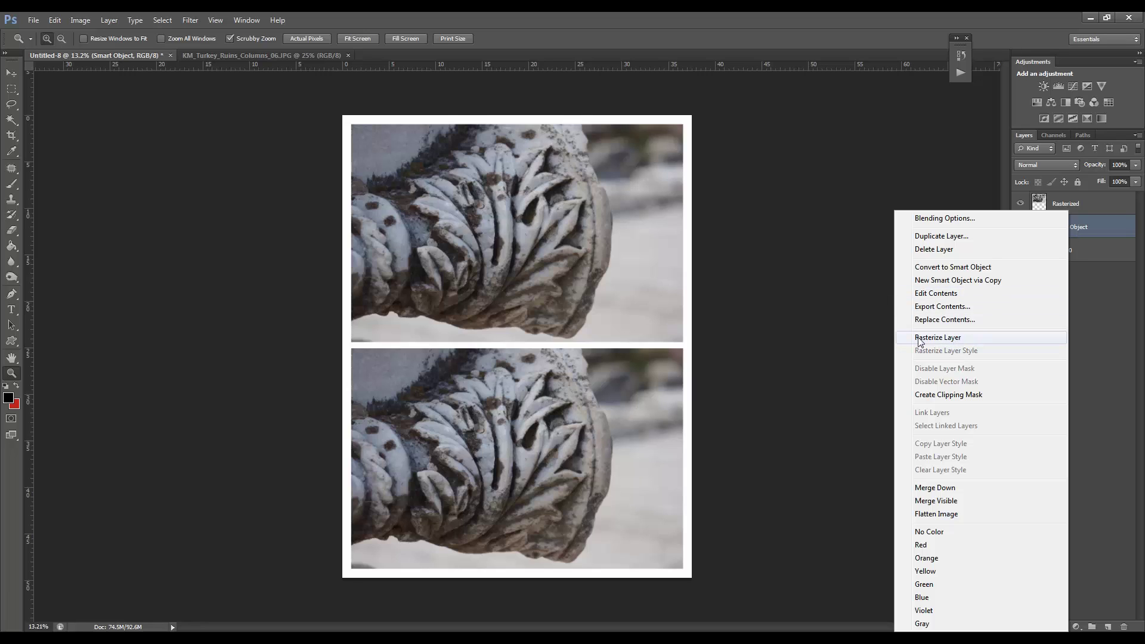
pyautogui.click(794, 167)
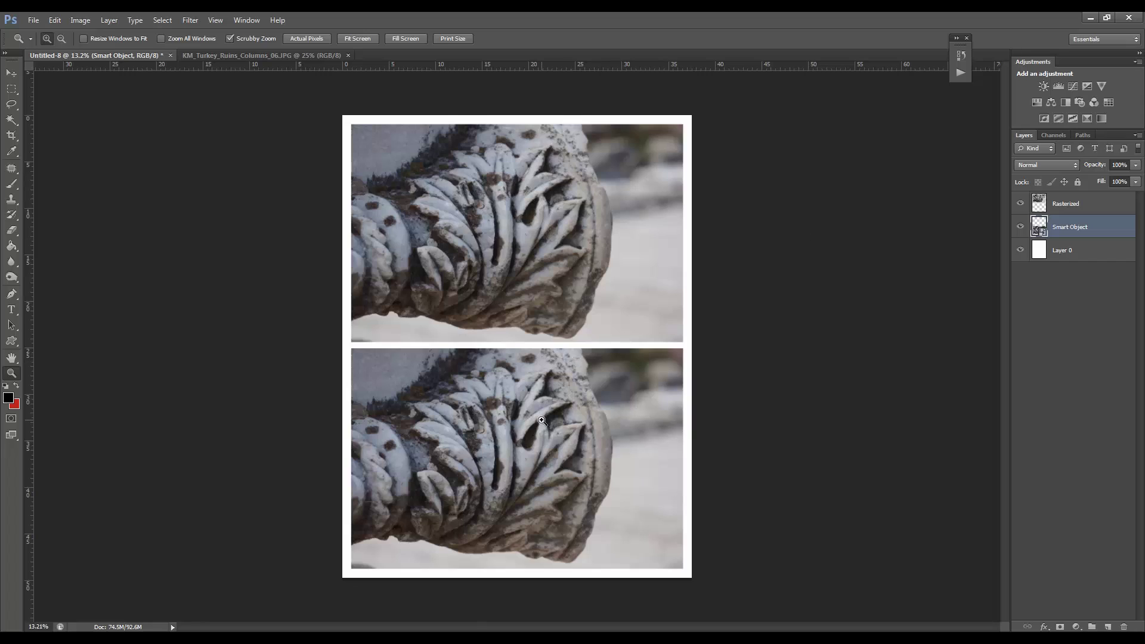
pyautogui.click(1070, 208)
pyautogui.click(1073, 230)
# Step: Scrubby-zoom into the lower photo's carved leaves, then zoom back out to both photos
pyautogui.moveTo(473, 401); pyautogui.dragTo(558, 412)
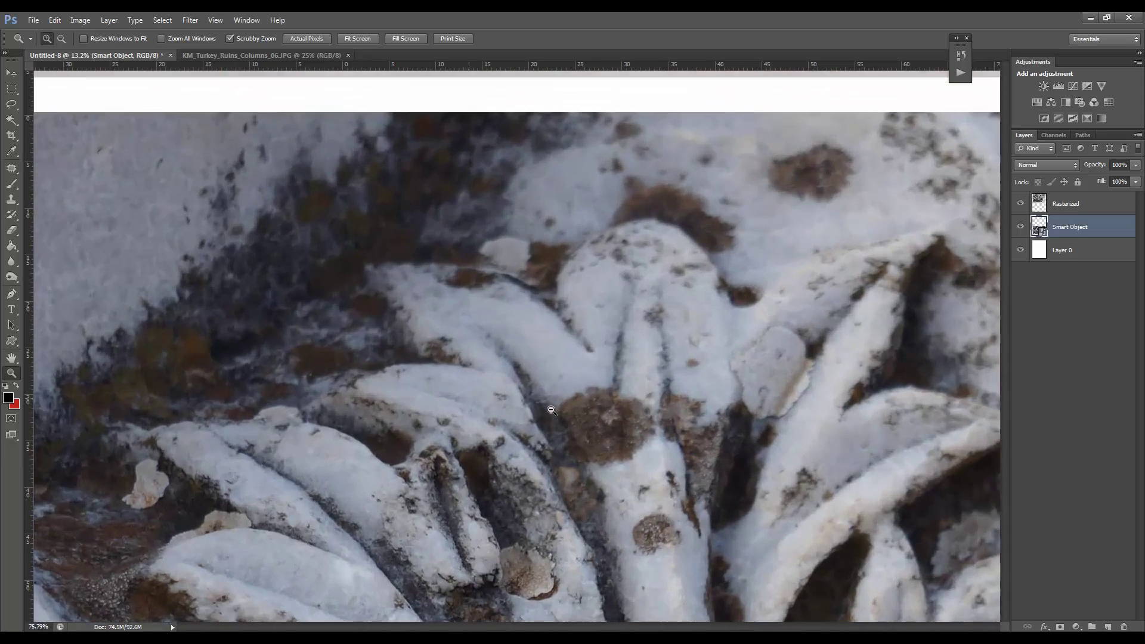
pyautogui.scroll(-1, 559, 411)
pyautogui.scroll(-1, 573, 411)
pyautogui.scroll(-1, 580, 411)
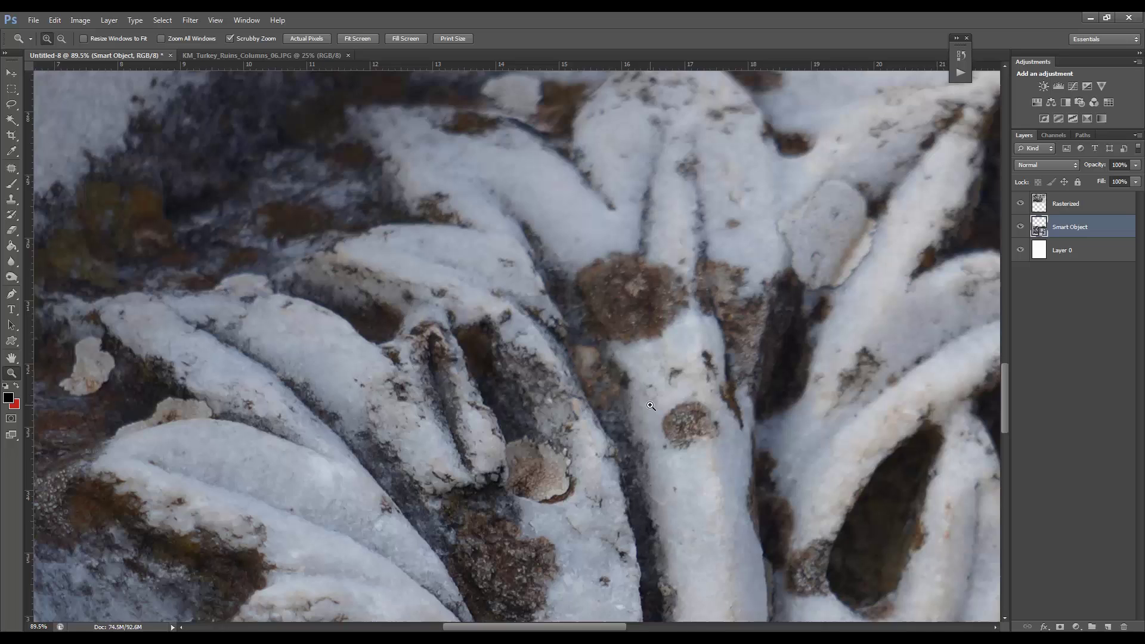
pyautogui.scroll(-2, 609, 412)
pyautogui.scroll(-1, 638, 414)
pyautogui.moveTo(532, 380); pyautogui.dragTo(554, 388)
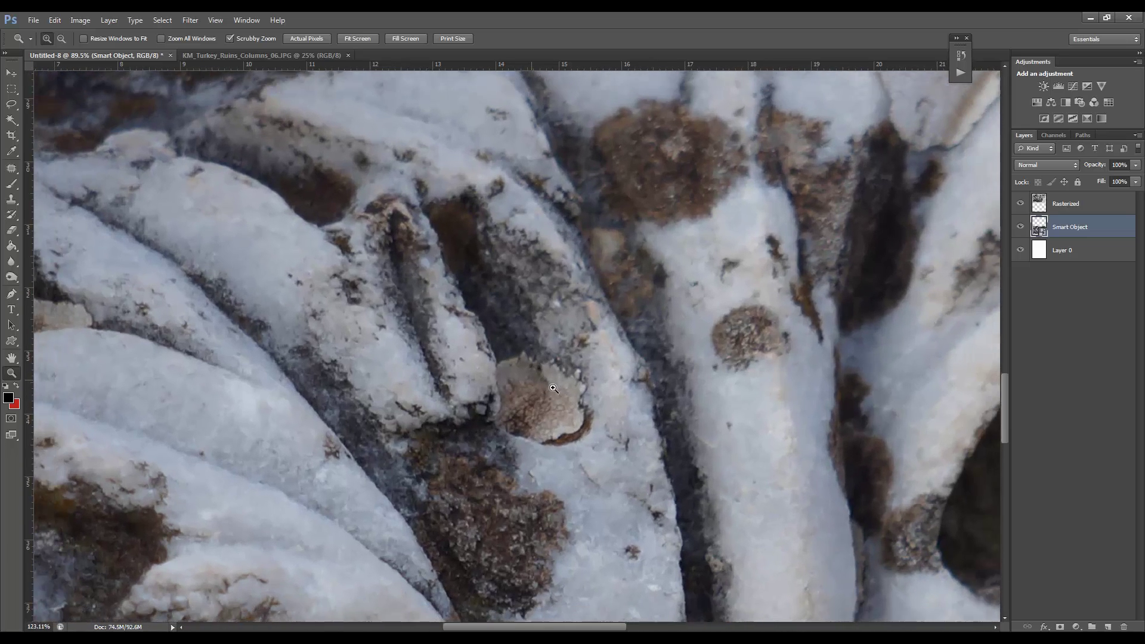
pyautogui.keyDown('alt'); pyautogui.click(553, 389); pyautogui.keyUp('alt')
pyautogui.moveTo(761, 356)
pyautogui.mouseDown()
pyautogui.moveTo(680, 356)
pyautogui.moveTo(569, 537)
pyautogui.mouseUp()
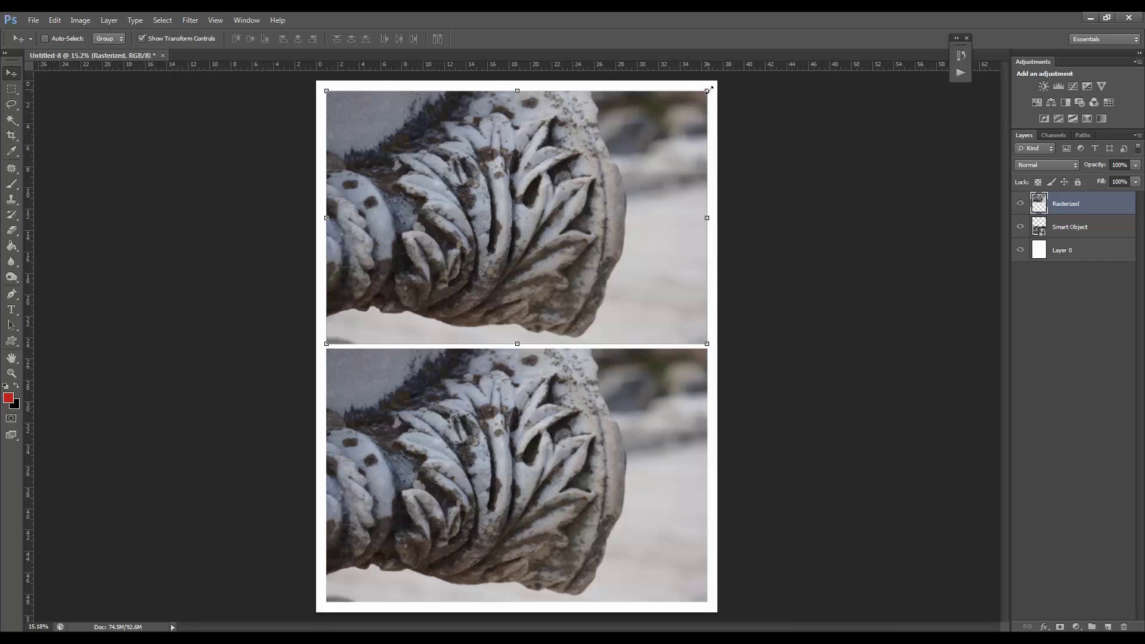
# Step: Scale the rasterized copy to a tiny thumbnail and commit, then shrink the Smart Object likewise
pyautogui.moveTo(708, 90); pyautogui.dragTo(322, 305)
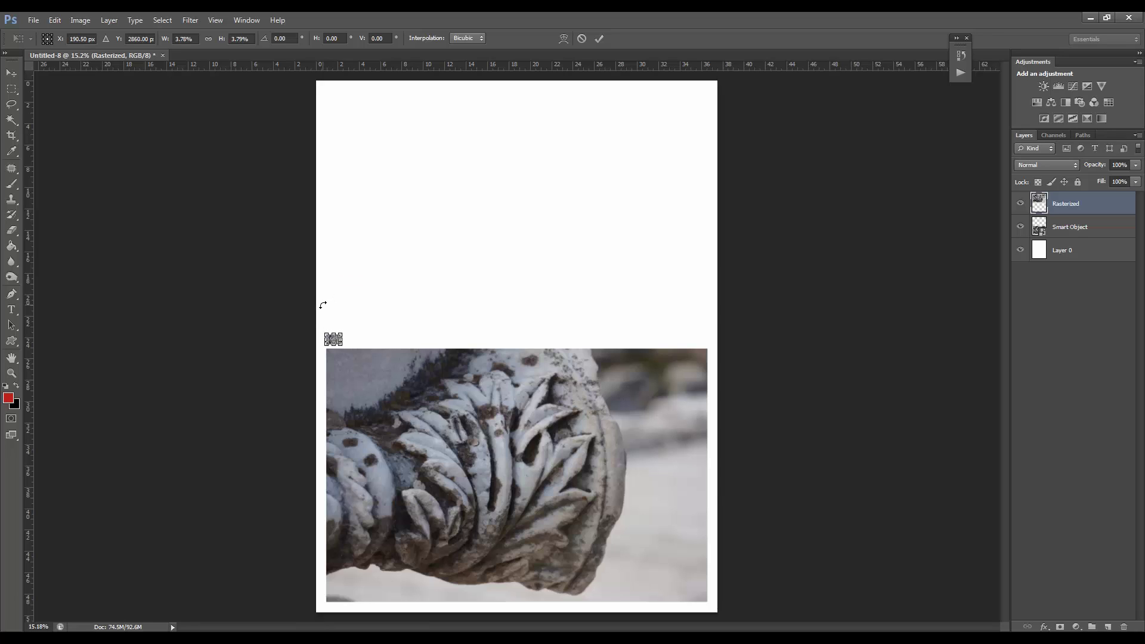
pyautogui.click(603, 39)
pyautogui.click(1084, 229)
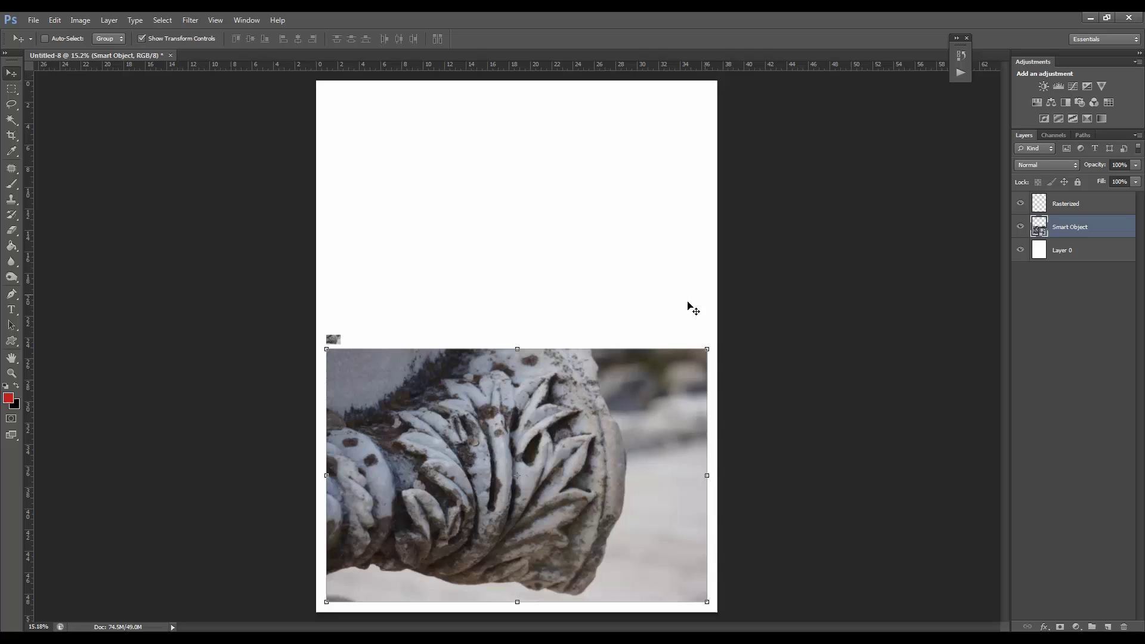
pyautogui.click(706, 350)
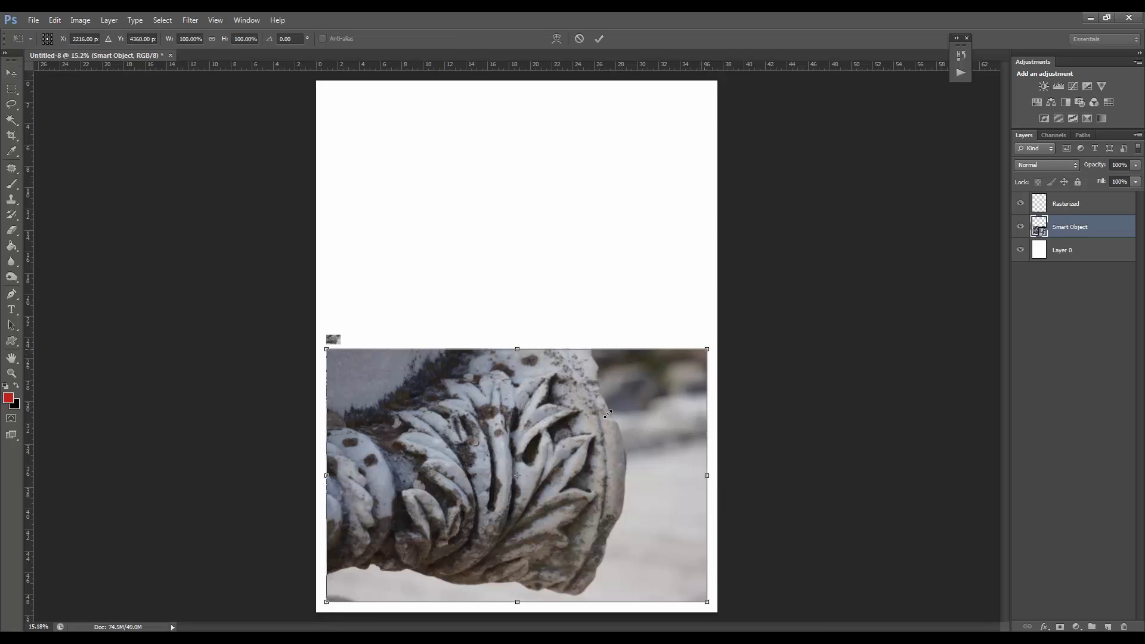
pyautogui.moveTo(607, 413); pyautogui.dragTo(320, 579)
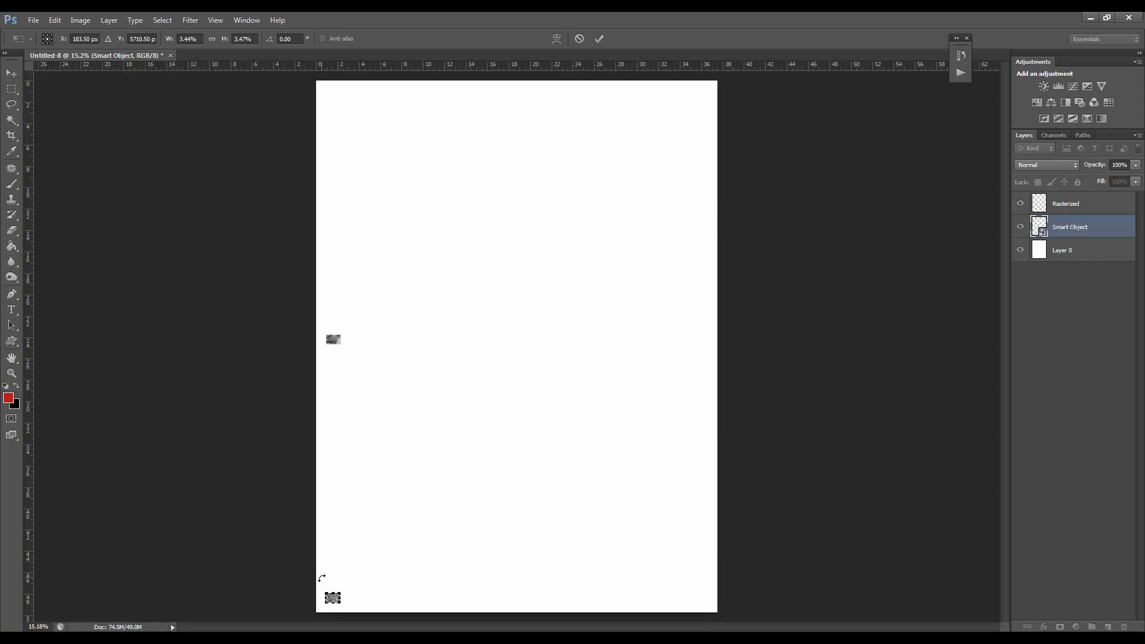
# Step: Commit the Smart Object's shrink, then enlarge it to full size across the lower page
pyautogui.click(600, 38)
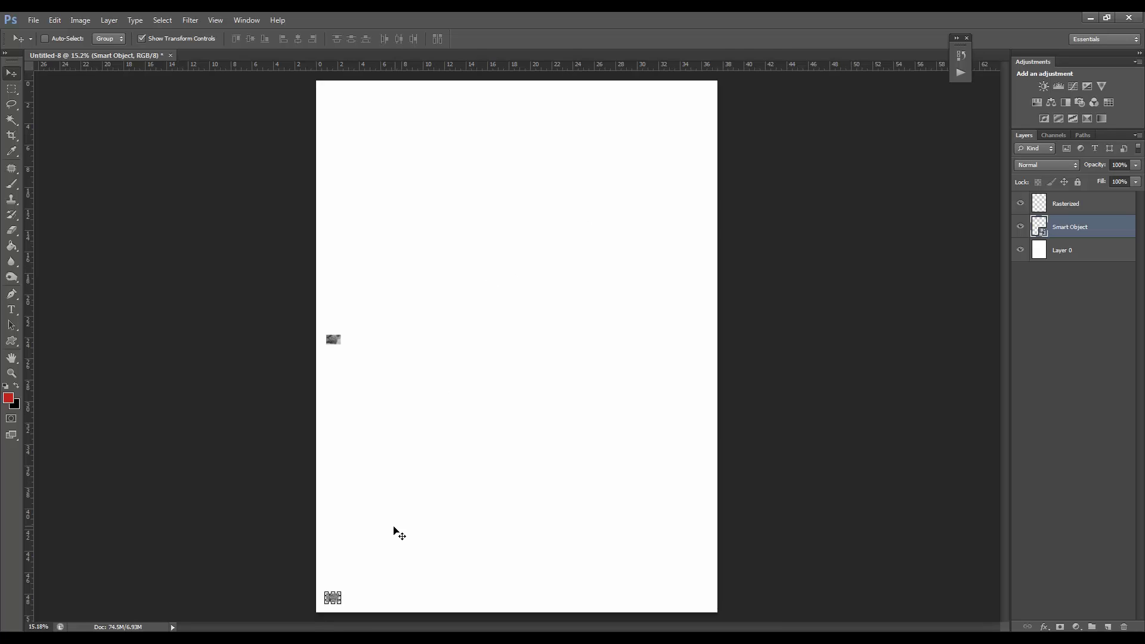
pyautogui.hotkey('ctrl', 't')
pyautogui.moveTo(341, 592)
pyautogui.mouseDown()
pyautogui.moveTo(615, 411)
pyautogui.moveTo(718, 362)
pyautogui.mouseUp()
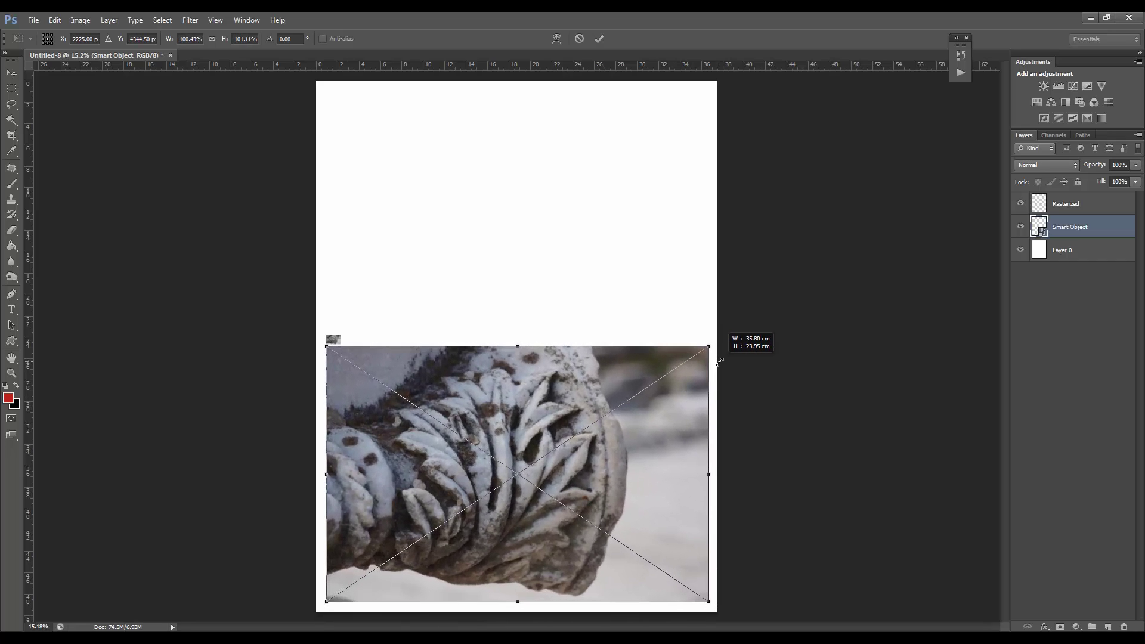
pyautogui.click(600, 38)
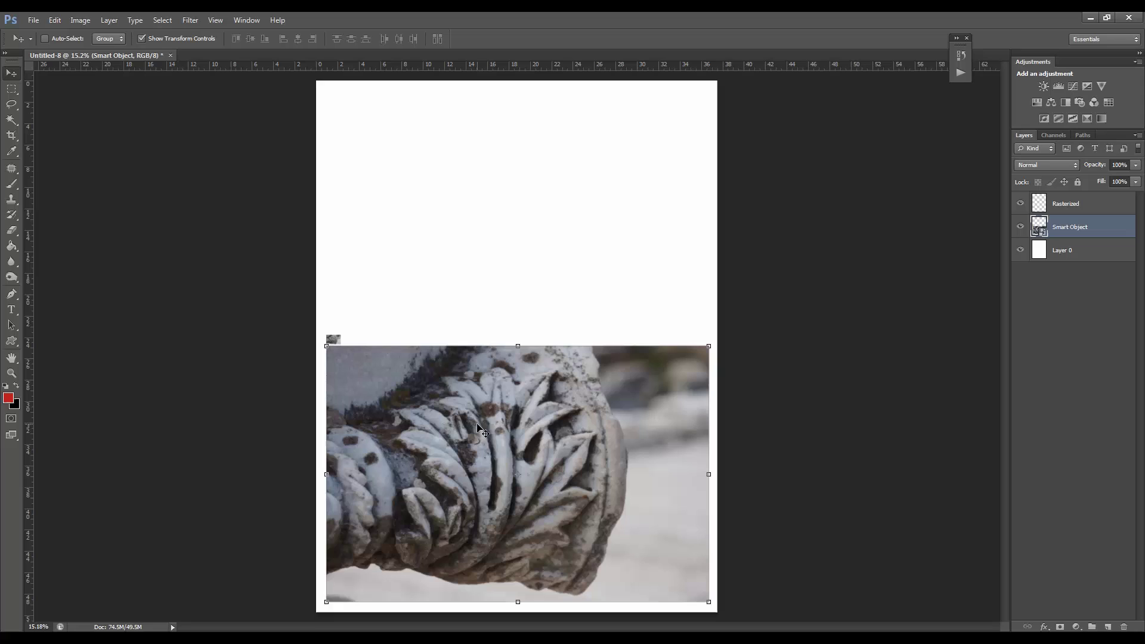
# Step: Enlarge the tiny Rasterized layer back to full size at the page top and commit
pyautogui.click(1038, 207)
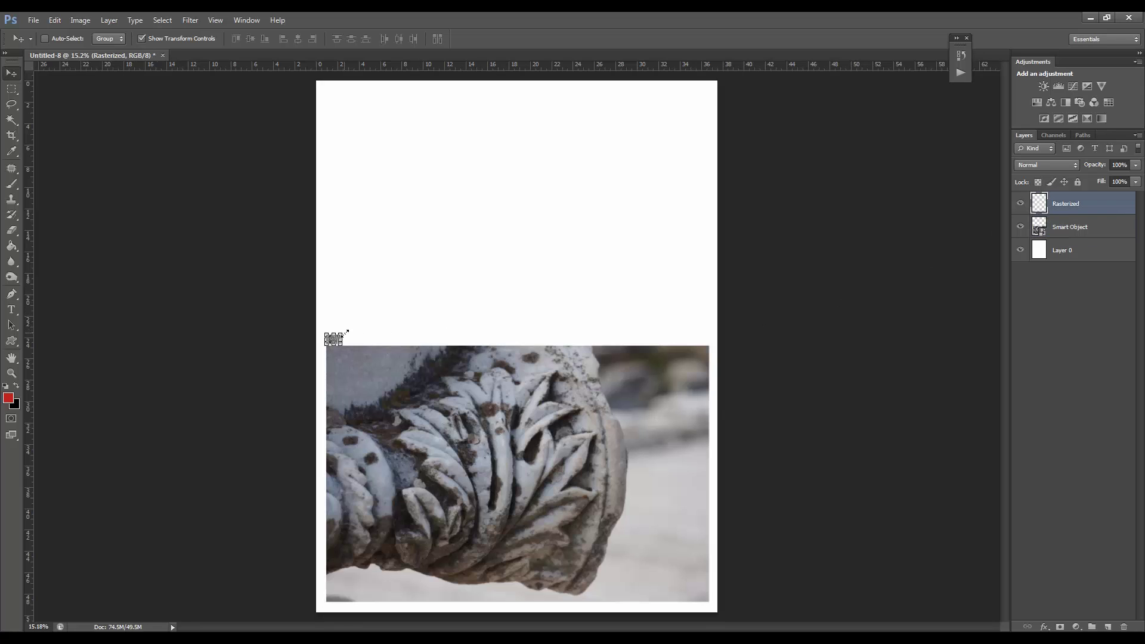
pyautogui.moveTo(345, 334); pyautogui.dragTo(710, 88)
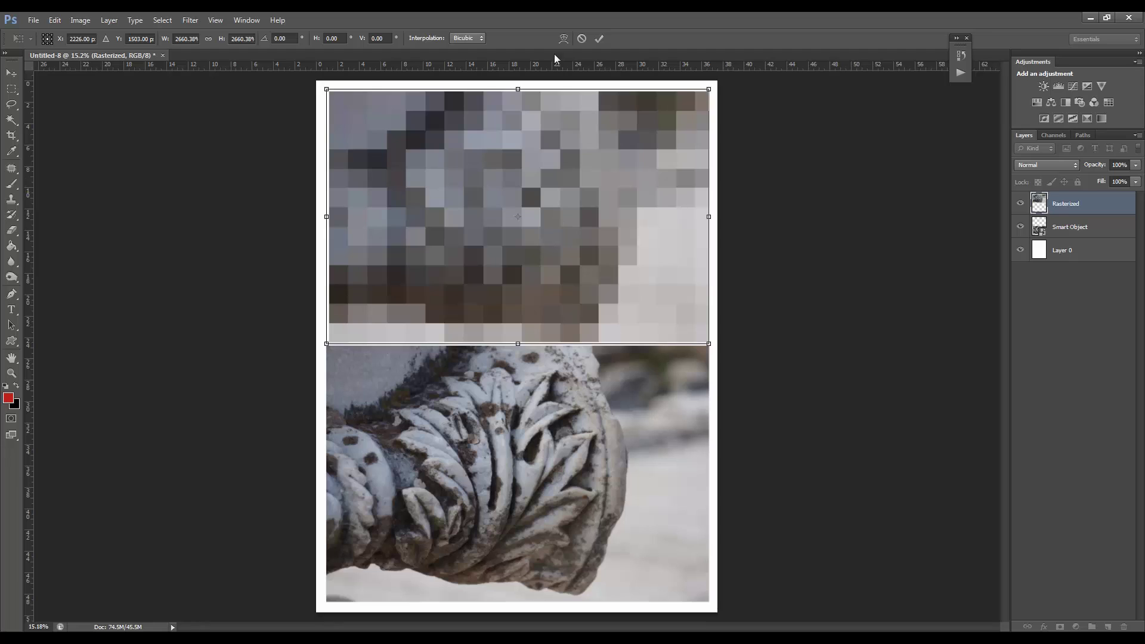
pyautogui.click(598, 38)
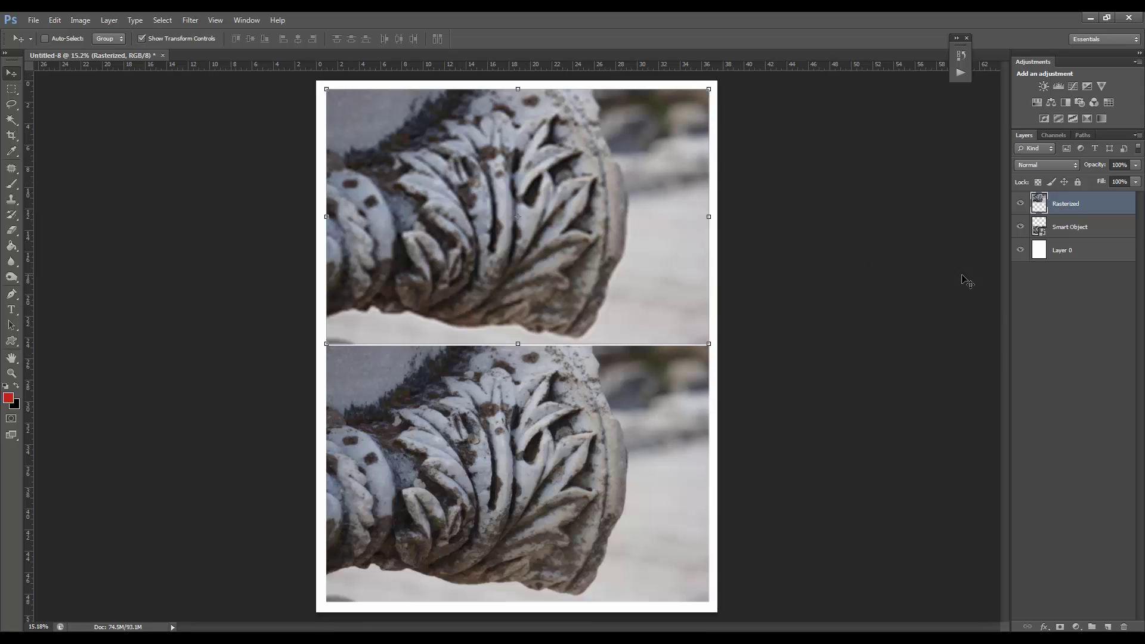
# Step: Trash the Rasterized layer and move the Smart Object photo up flush with the page top
pyautogui.moveTo(1039, 207); pyautogui.dragTo(1124, 627)
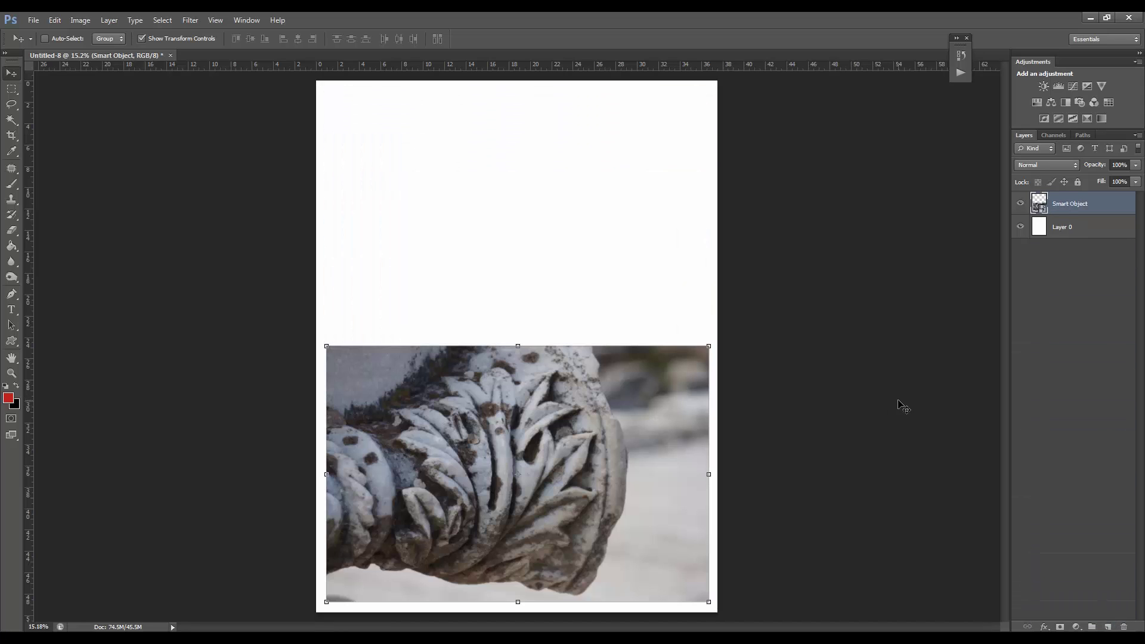
pyautogui.moveTo(564, 517)
pyautogui.mouseDown()
pyautogui.moveTo(556, 265)
pyautogui.moveTo(556, 283)
pyautogui.mouseUp()
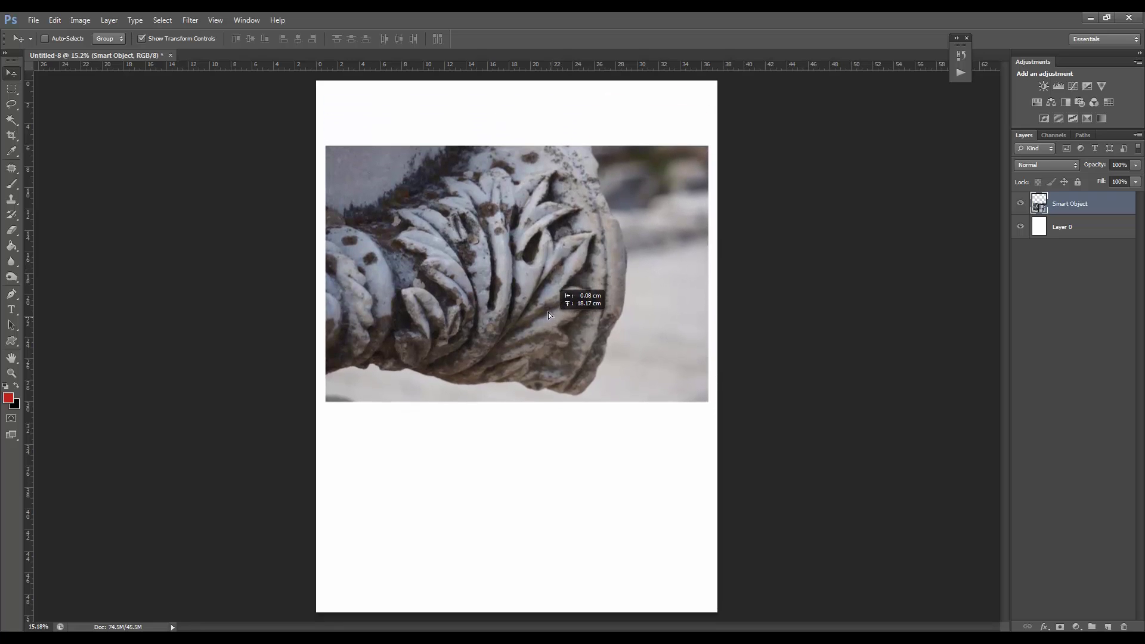
pyautogui.moveTo(557, 284); pyautogui.dragTo(556, 265)
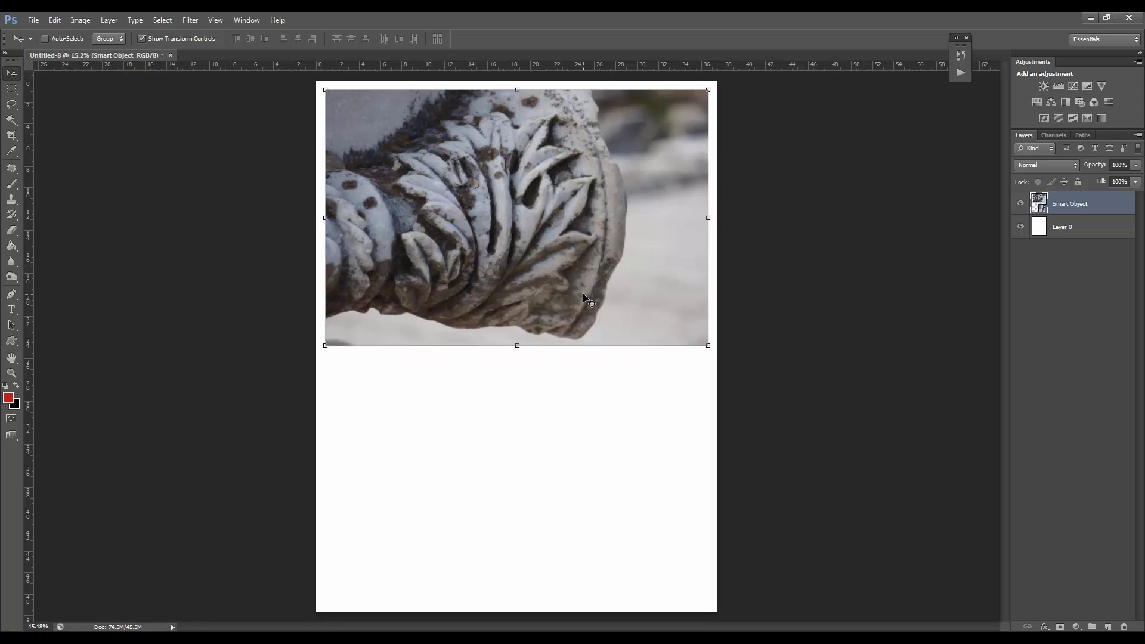